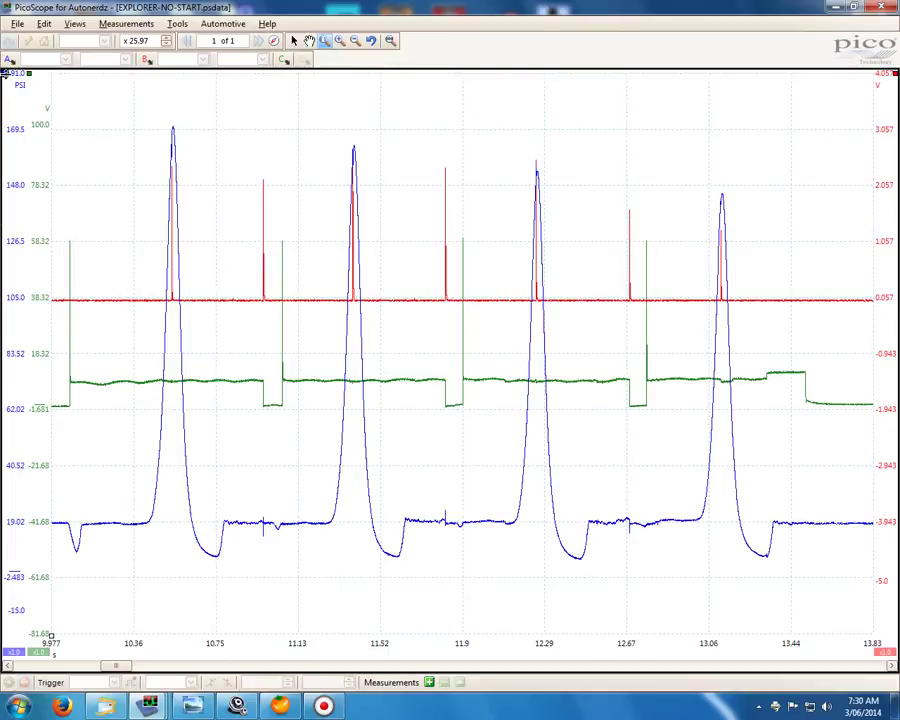
Zoom to the middle two compression peaks (11.22–12.51 s) and place a time ruler at 11.39 s
drag(5, 72, 17, 557)
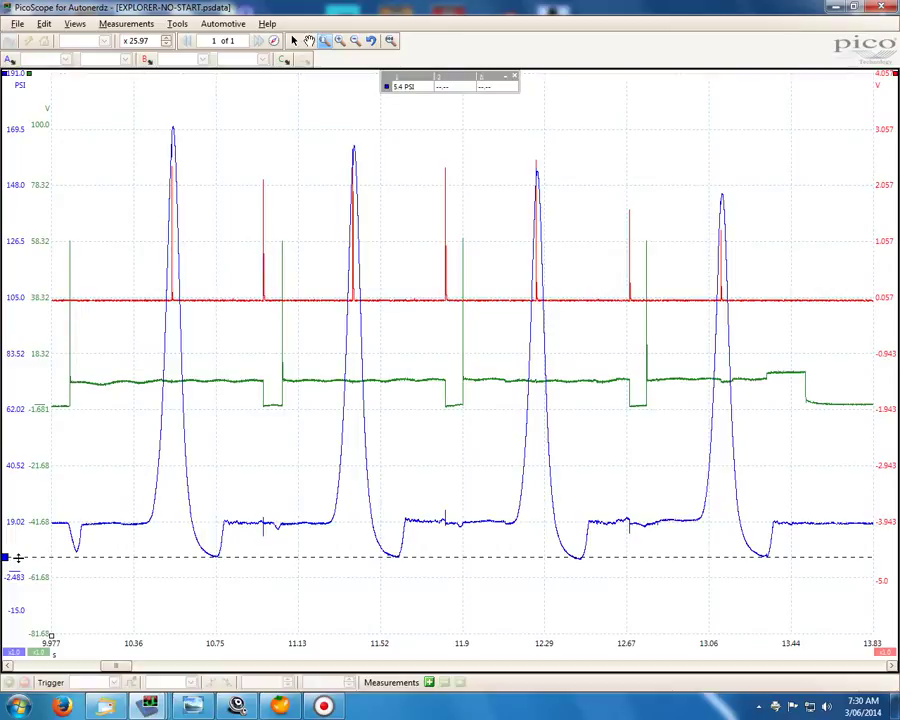
drag(17, 557, 30, 38)
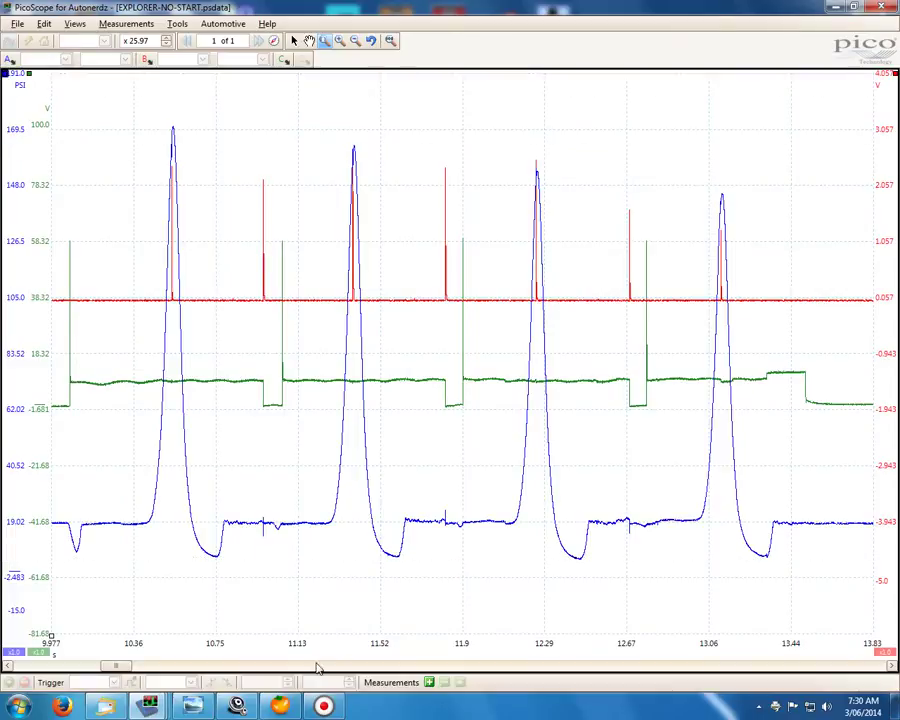
drag(317, 655, 594, 651)
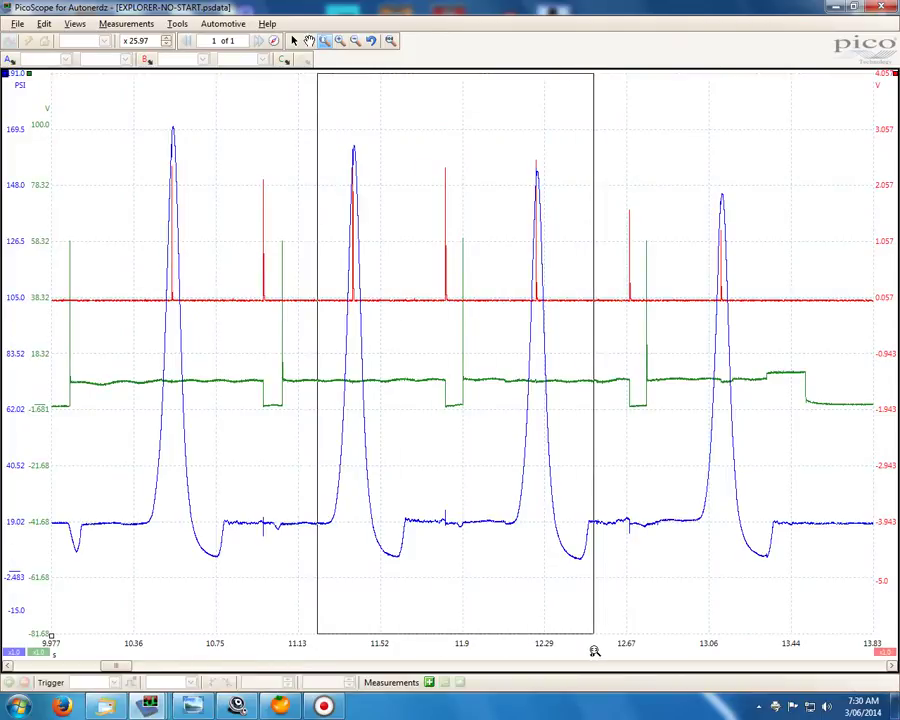
drag(594, 651, 594, 651)
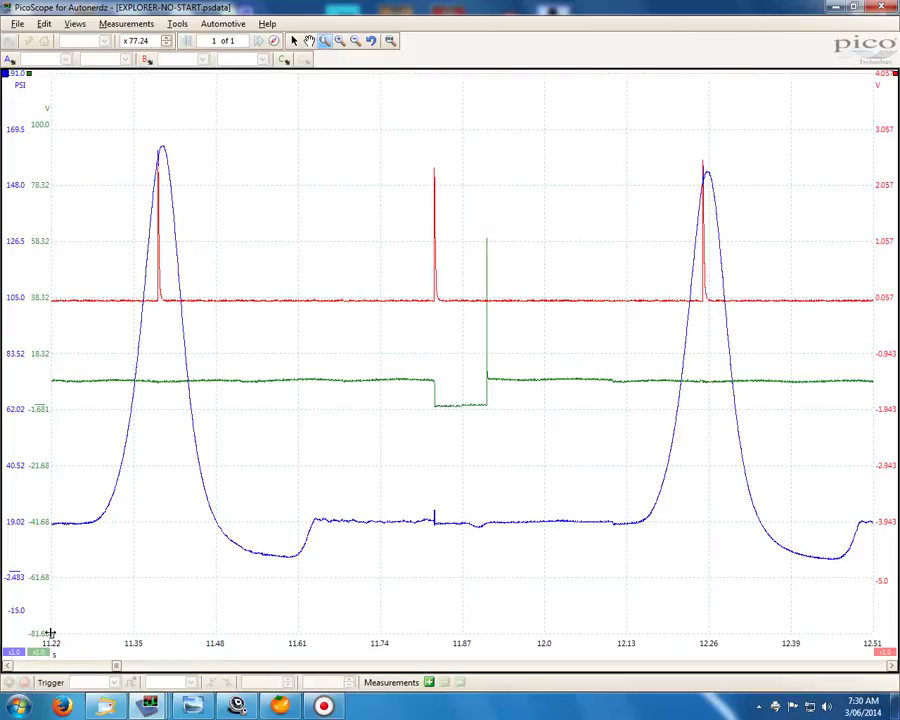
drag(48, 636, 161, 641)
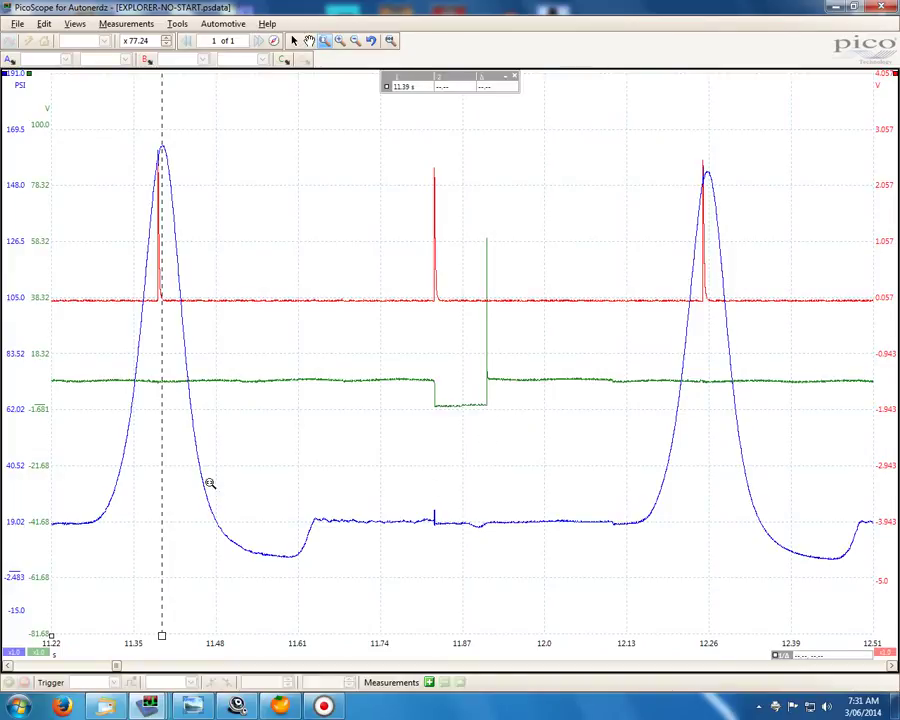
Remove the time ruler and copy the waveform view as an image
click(517, 80)
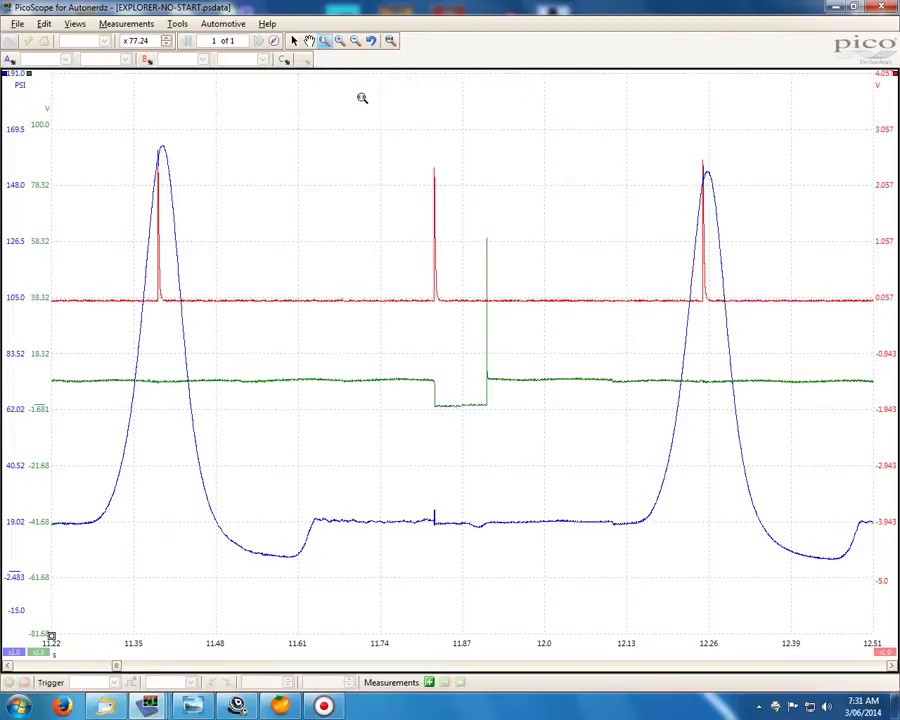
click(43, 24)
click(55, 42)
Load the clipboard image into Compression Waveform Viewer and align cycle lines on both compression peaks
click(284, 707)
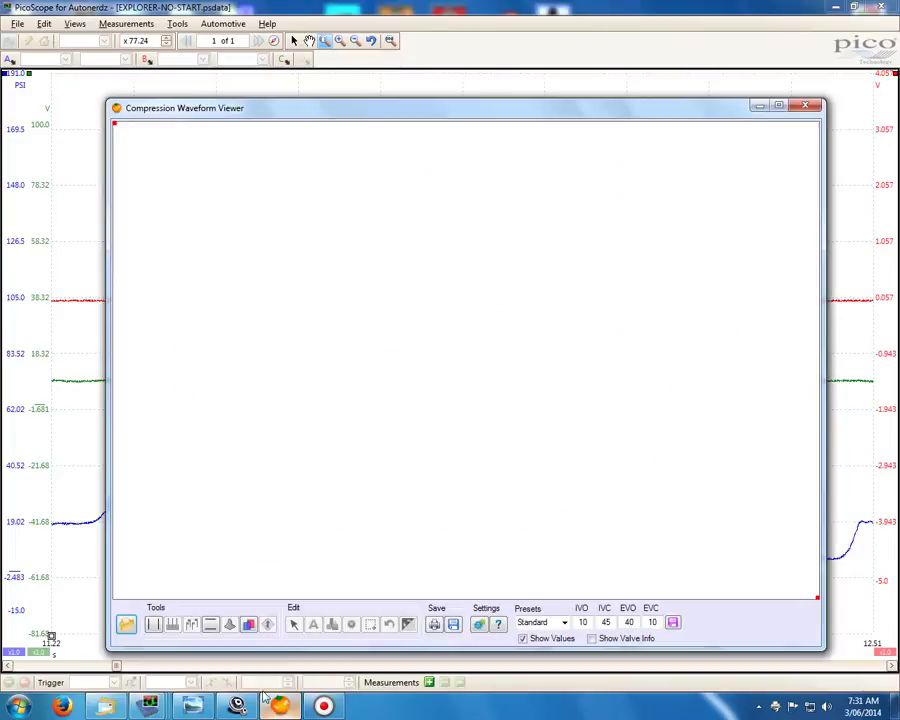
click(126, 623)
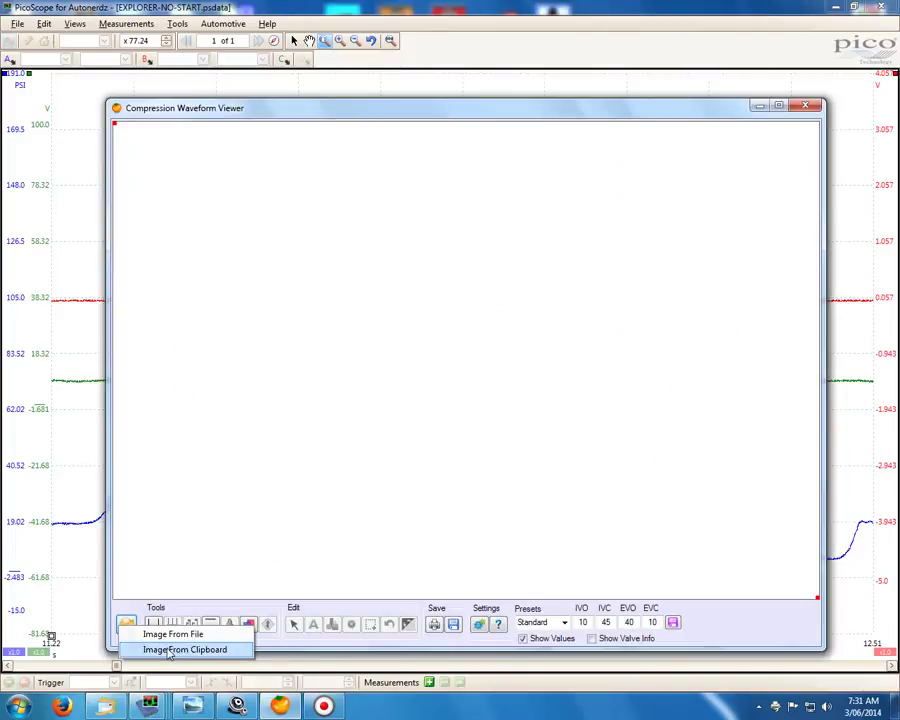
click(135, 649)
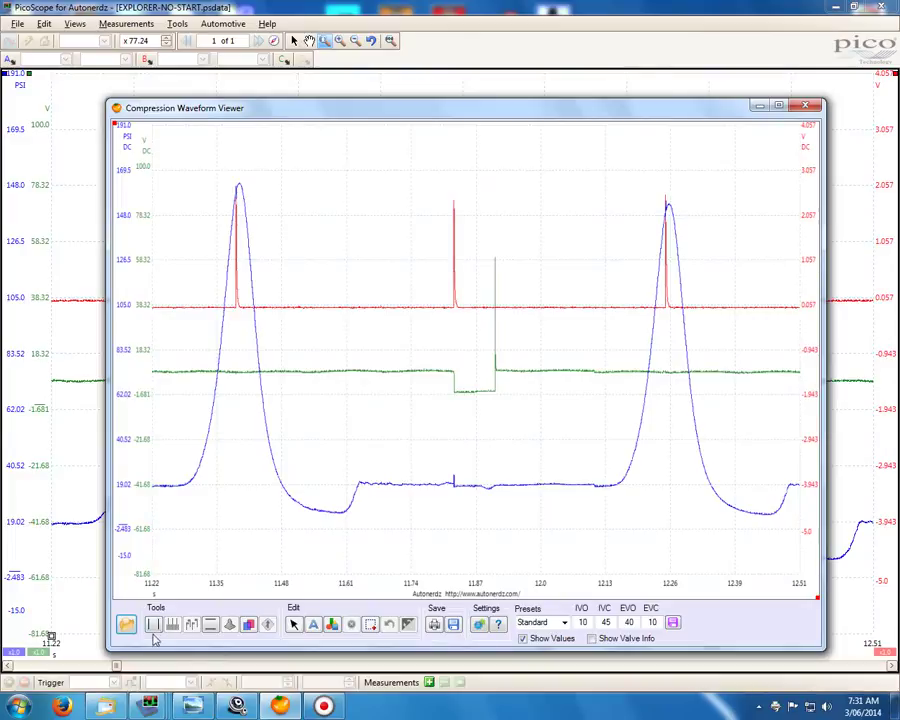
click(153, 624)
drag(237, 580, 238, 577)
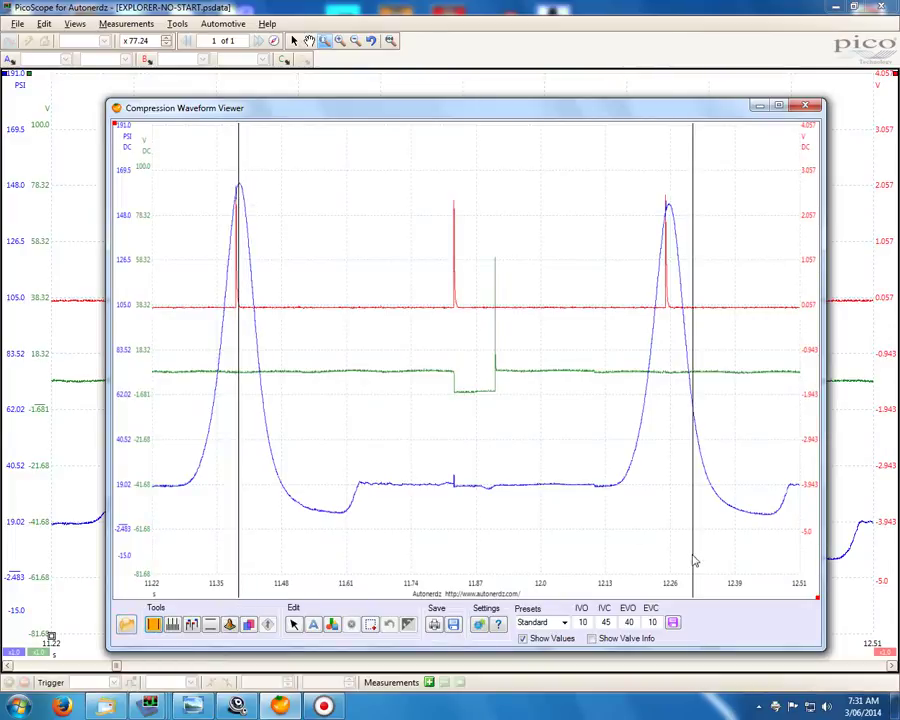
drag(694, 562, 668, 564)
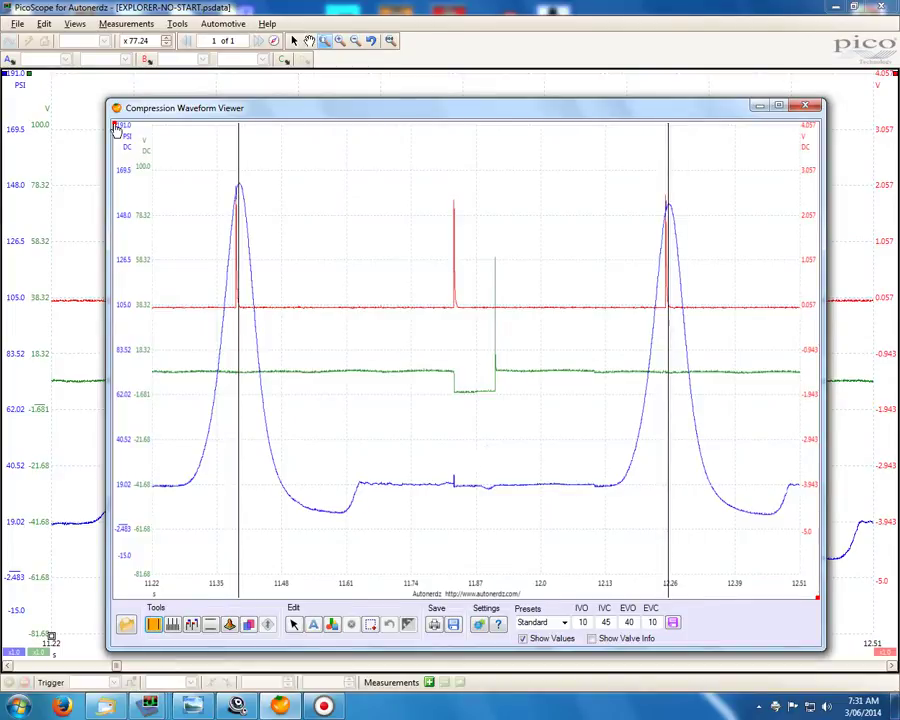
Place a degree ruler on the first peak and enter 40 as the EVO value
drag(116, 128, 237, 150)
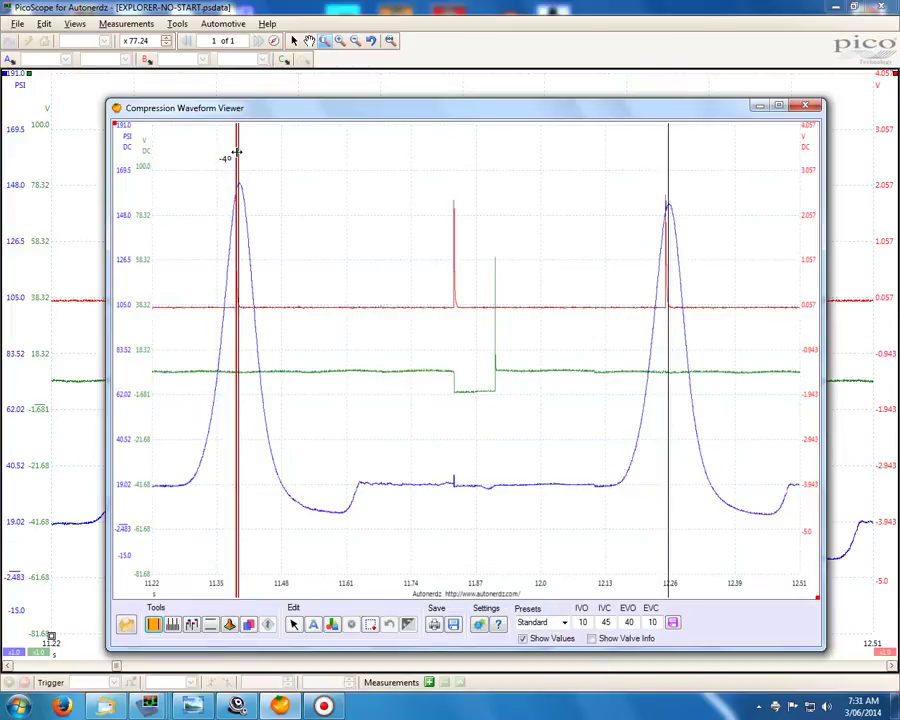
drag(237, 152, 54, 166)
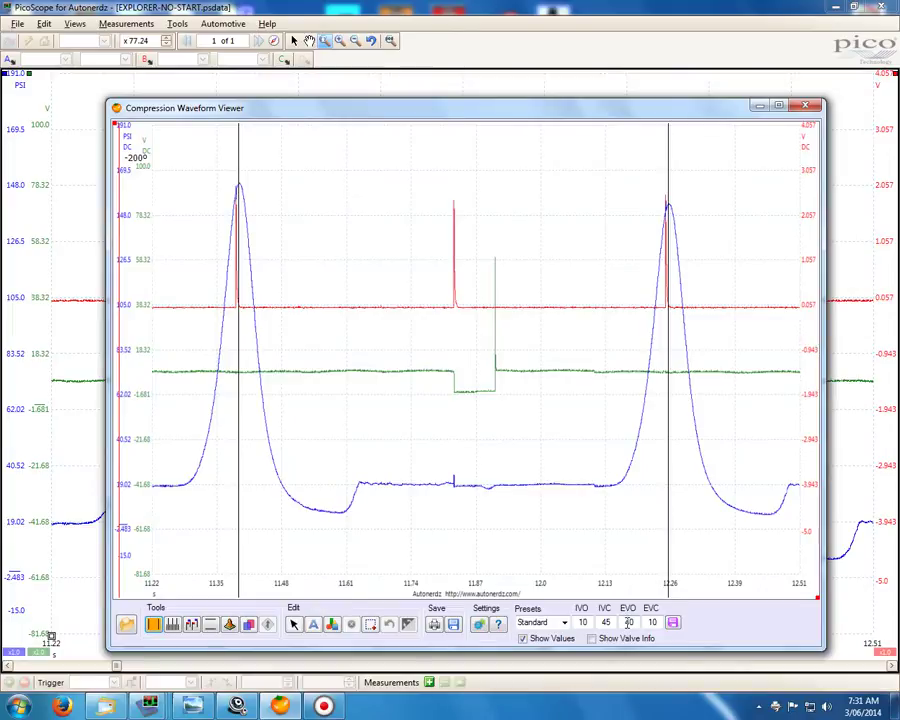
double_click(629, 622)
text(40)
Keep the Standard preset and confirm IVO 10, IVC 45 and EVC 10 alongside EVO 40
click(545, 622)
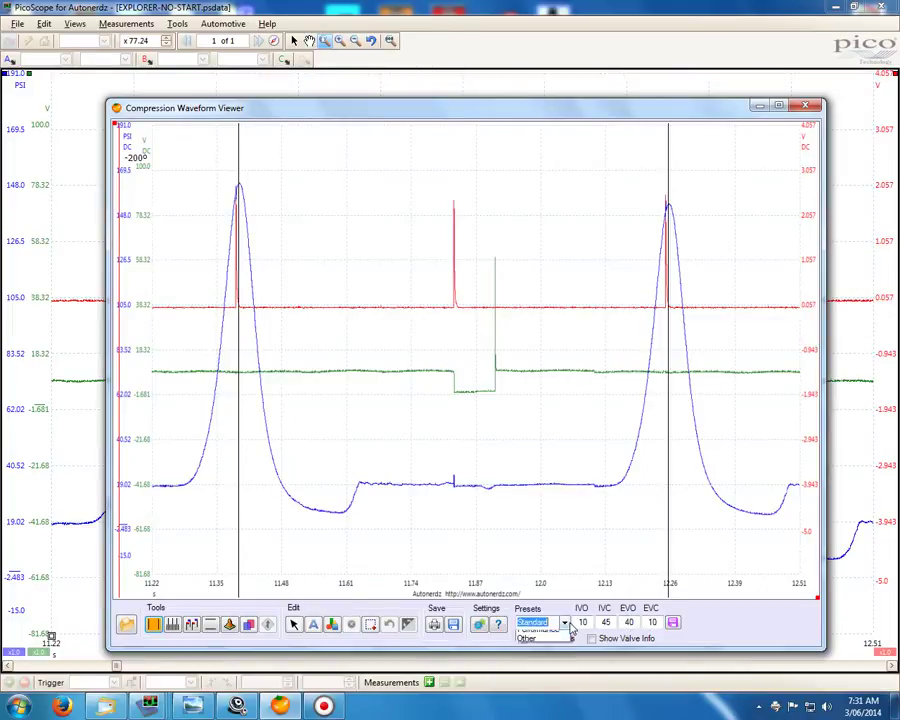
click(530, 637)
click(632, 622)
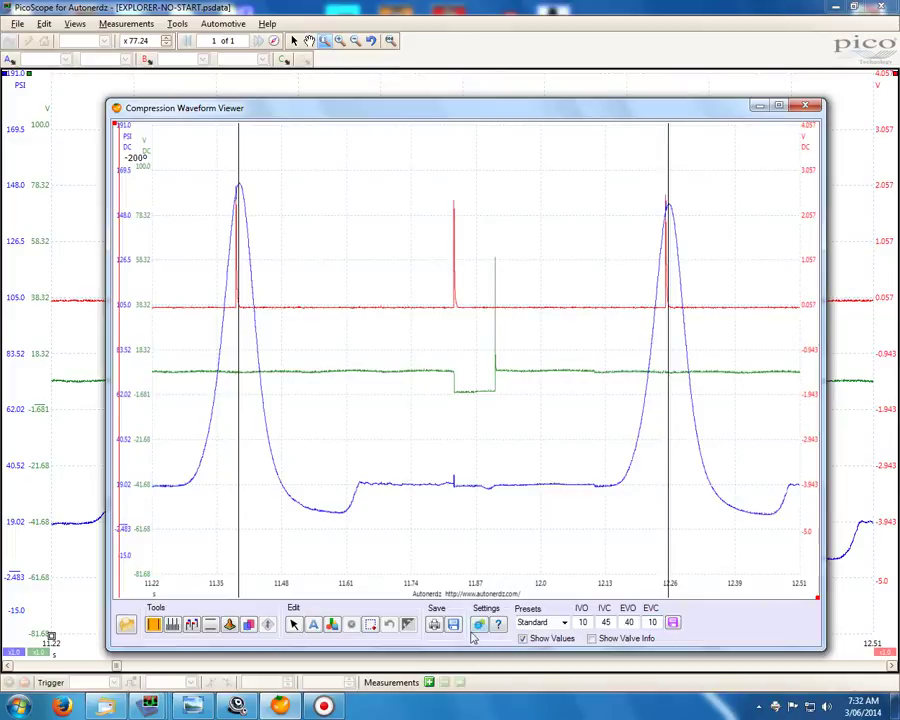
double_click(584, 622)
double_click(610, 622)
double_click(653, 622)
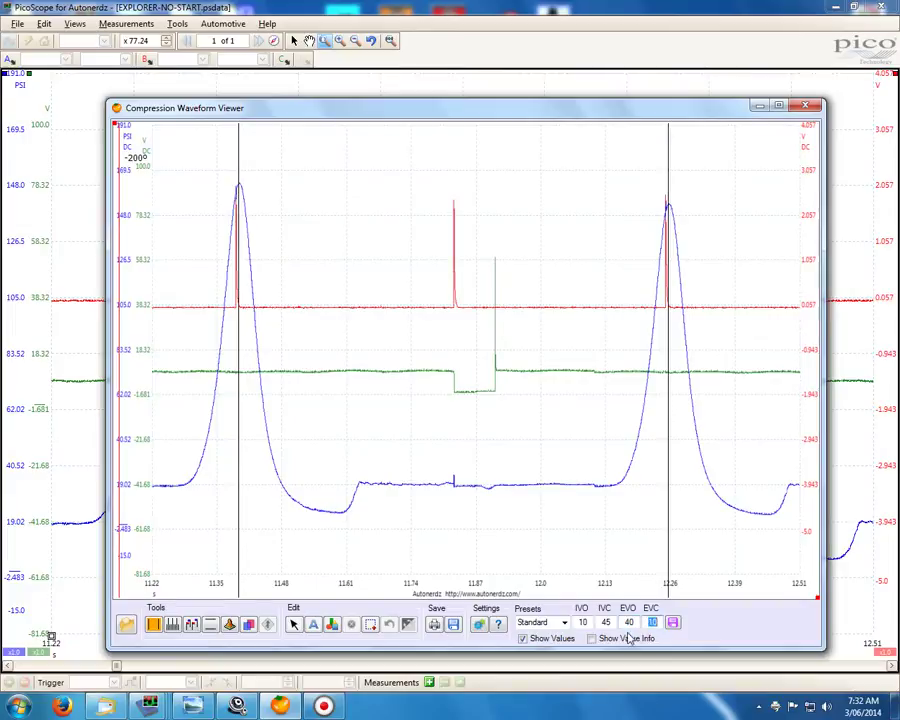
Overlay the valve timing markers, add degree rulers at 140° and 179°, then close the viewer
click(191, 624)
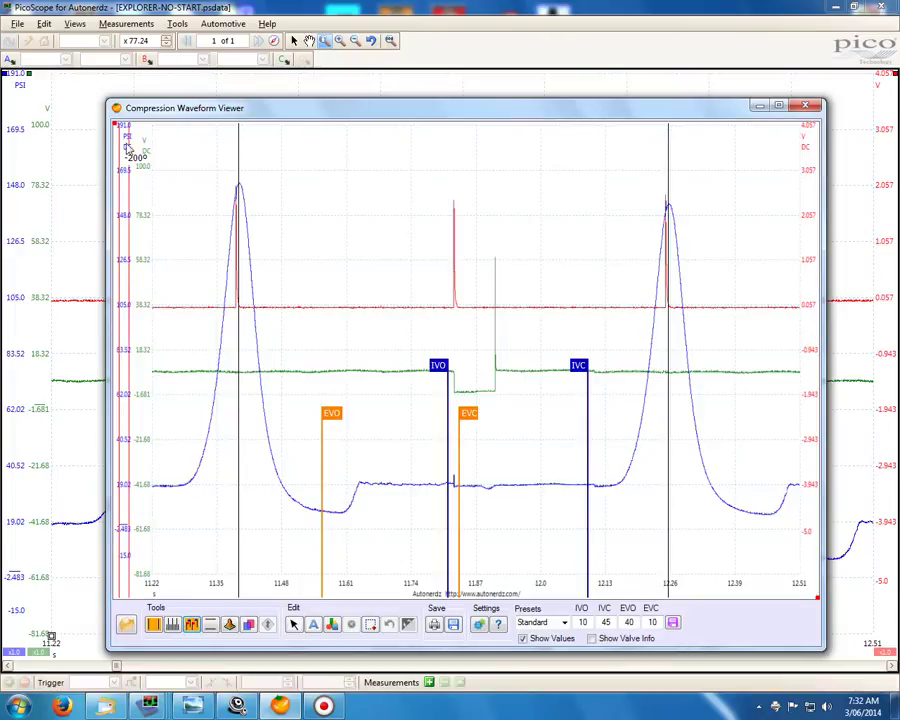
drag(124, 130, 322, 171)
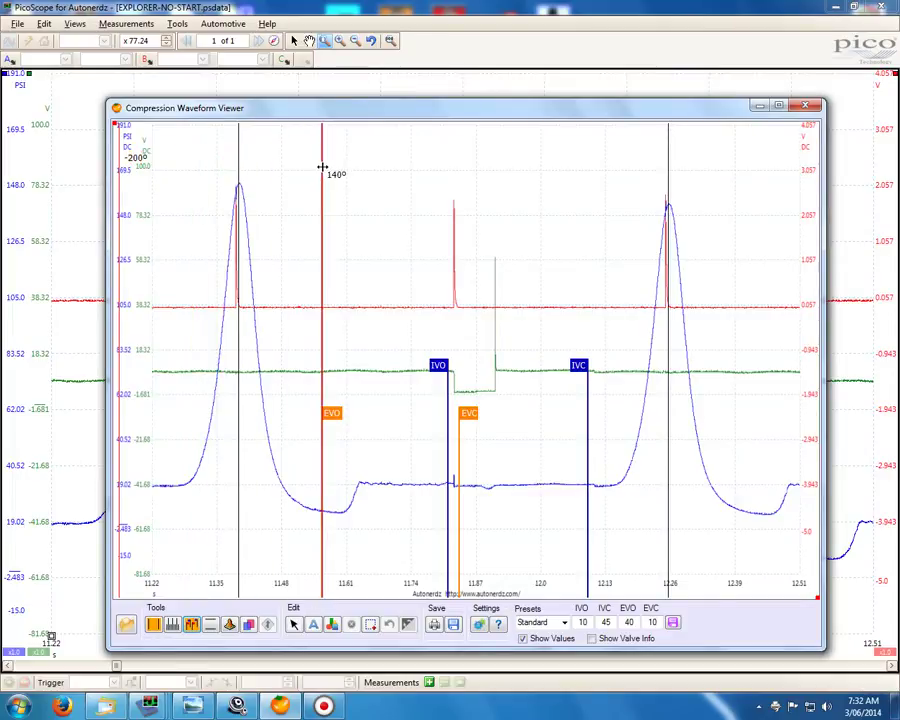
drag(124, 136, 345, 156)
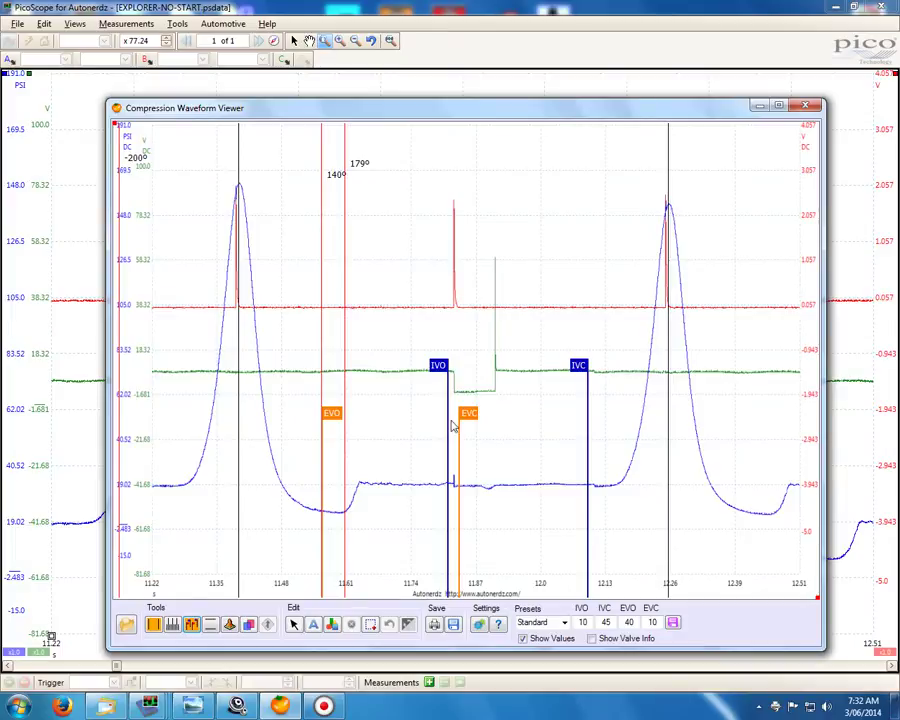
click(805, 105)
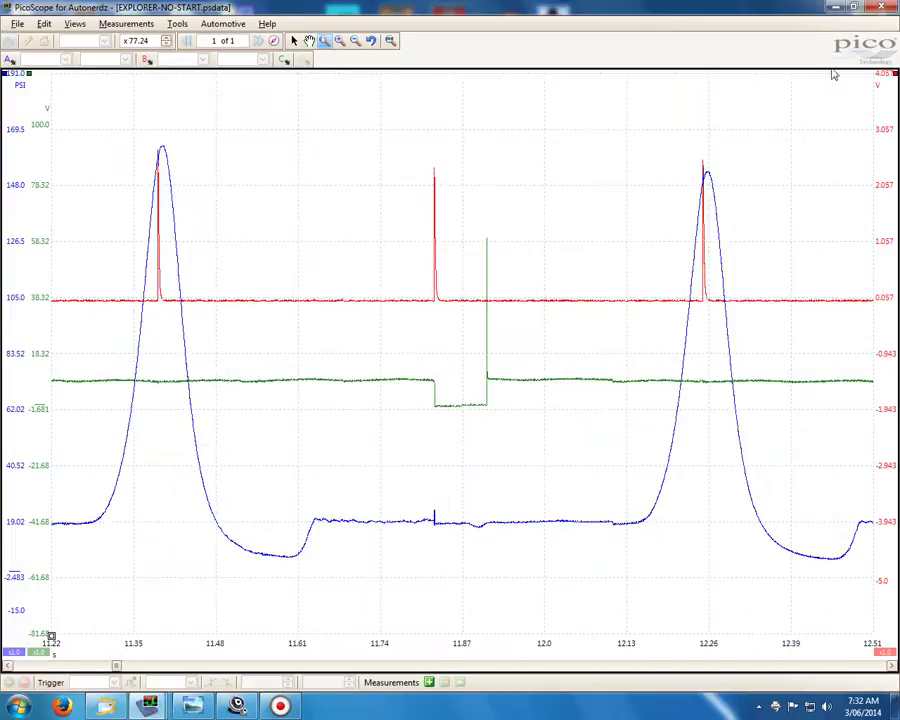
Minimize PicoScope and switch to the second Ford 4.0L capture window
click(837, 9)
mouse_move(150, 704)
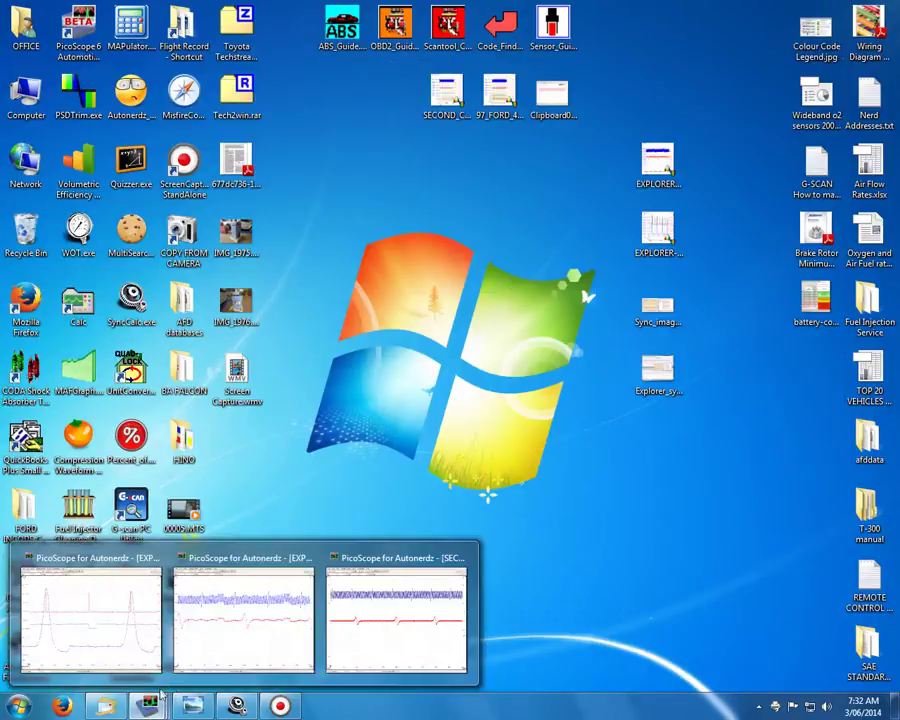
click(257, 655)
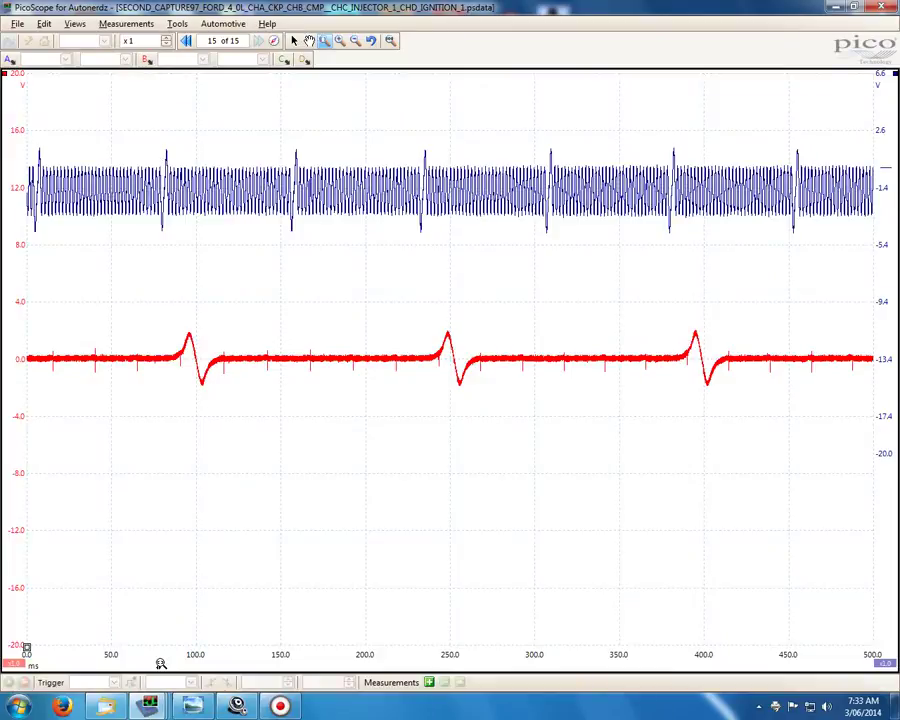
Zoom near the capture start and place two time rulers on consecutive cam peaks, 153.1 ms apart
drag(144, 660, 440, 631)
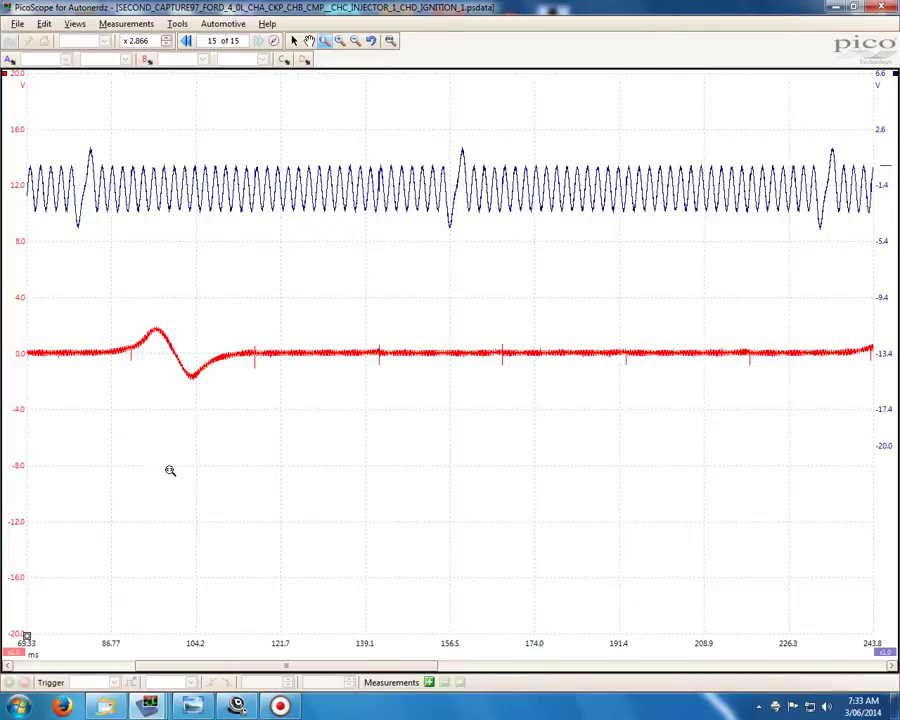
drag(42, 635, 91, 633)
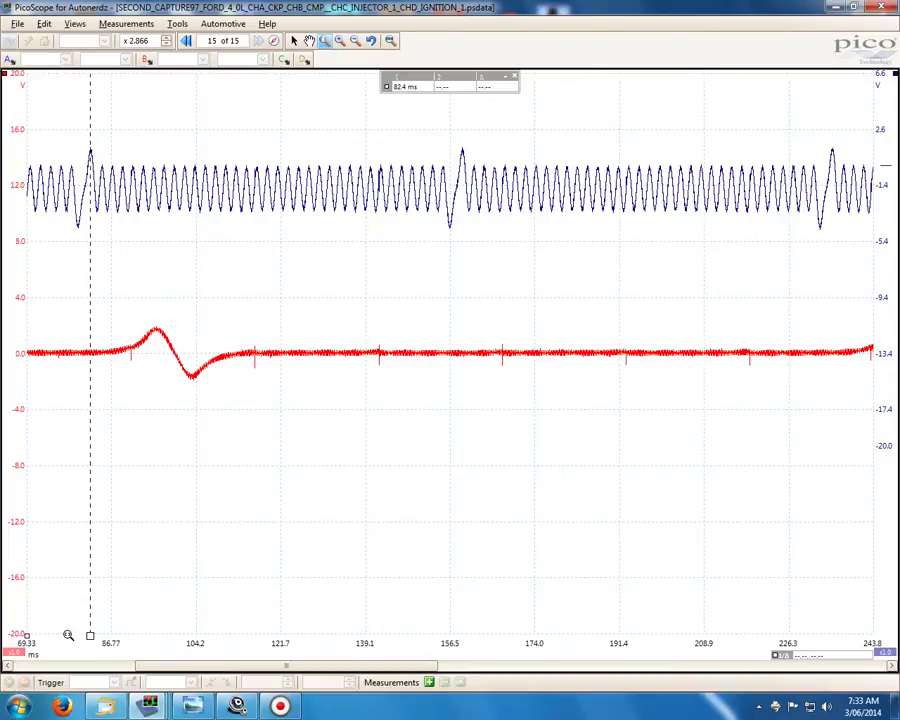
drag(27, 636, 833, 593)
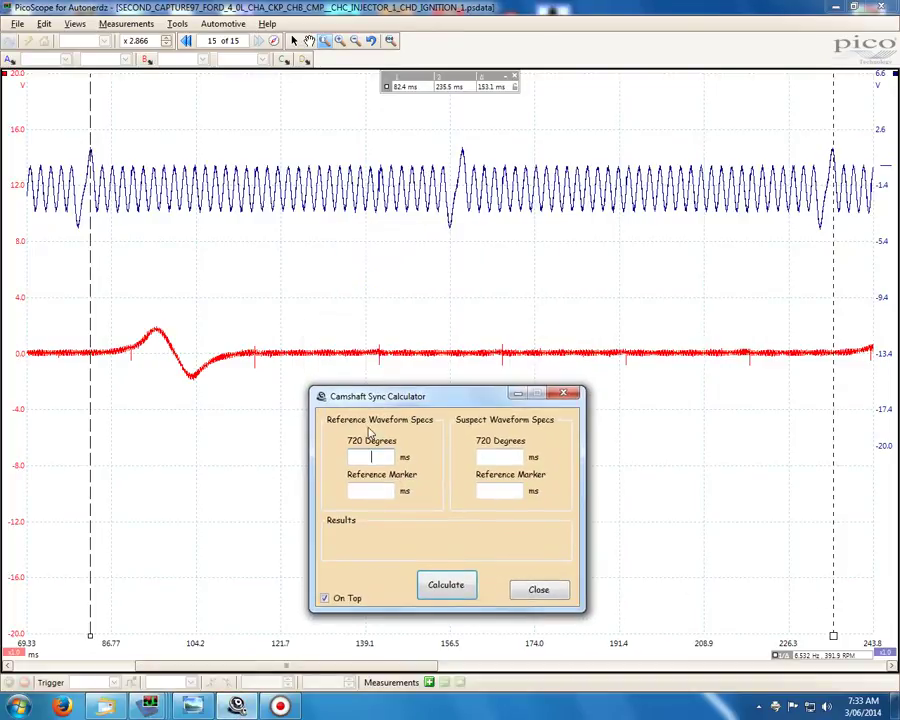
Enter 153.1 ms for Reference 720 Degrees and, after re-measuring, 13.6 ms for Reference Marker
text(153.1)
drag(833, 260, 155, 331)
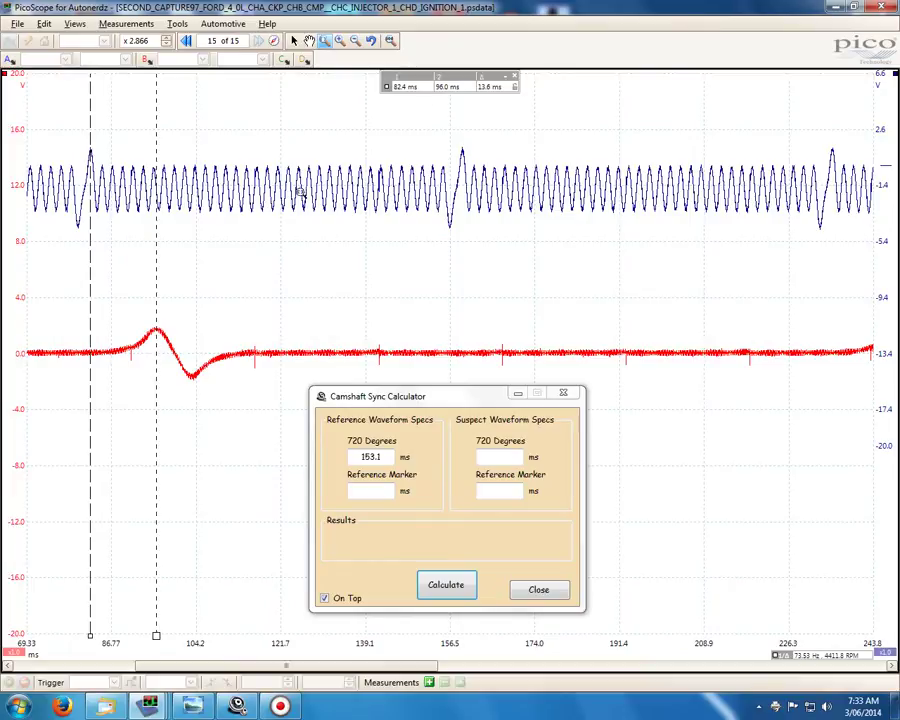
click(377, 489)
text(13.6)
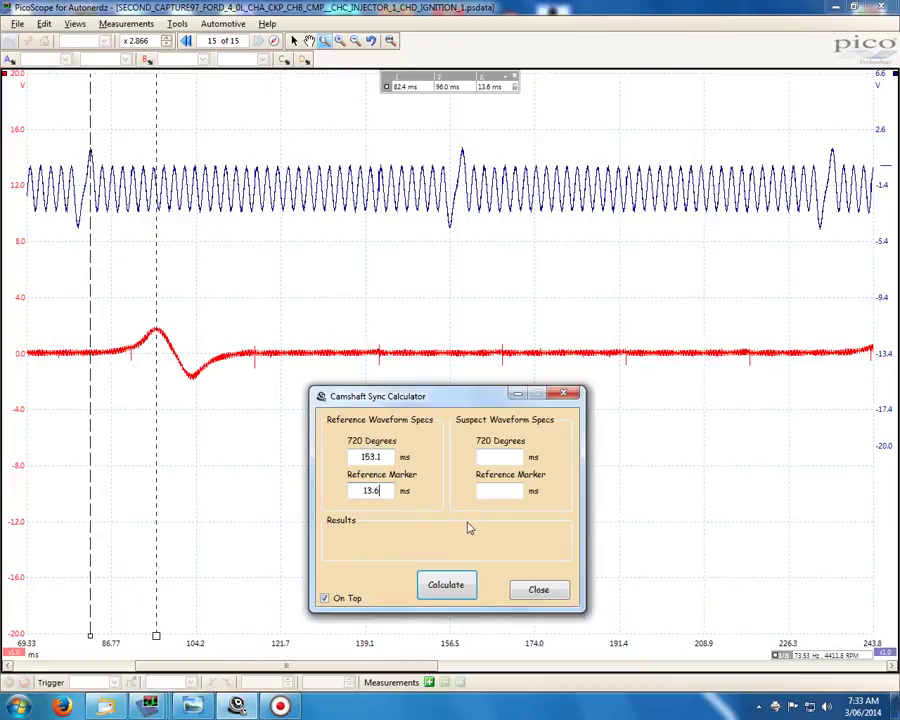
On the EXPLORER-CMP-CKP capture, measure one cam cycle and enter 1084 ms as Suspect 720 Degrees
mouse_move(148, 708)
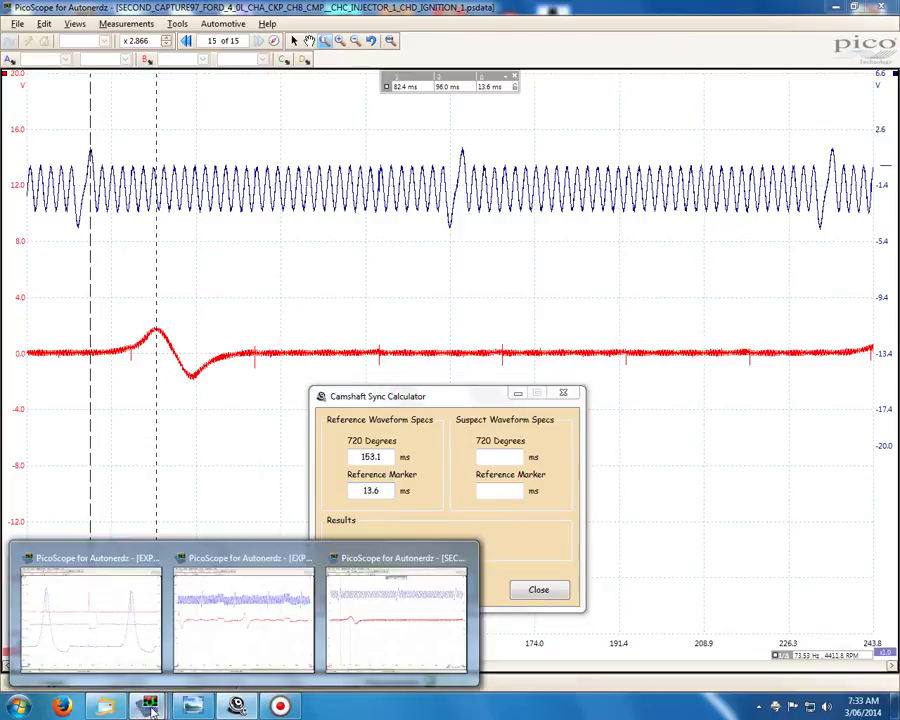
click(235, 639)
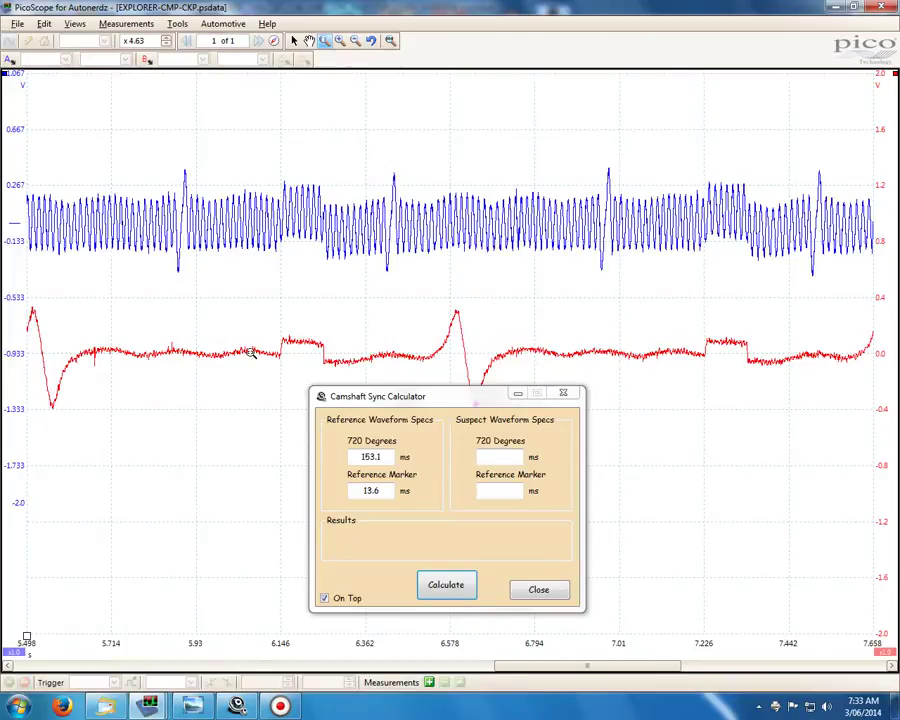
drag(372, 632, 866, 590)
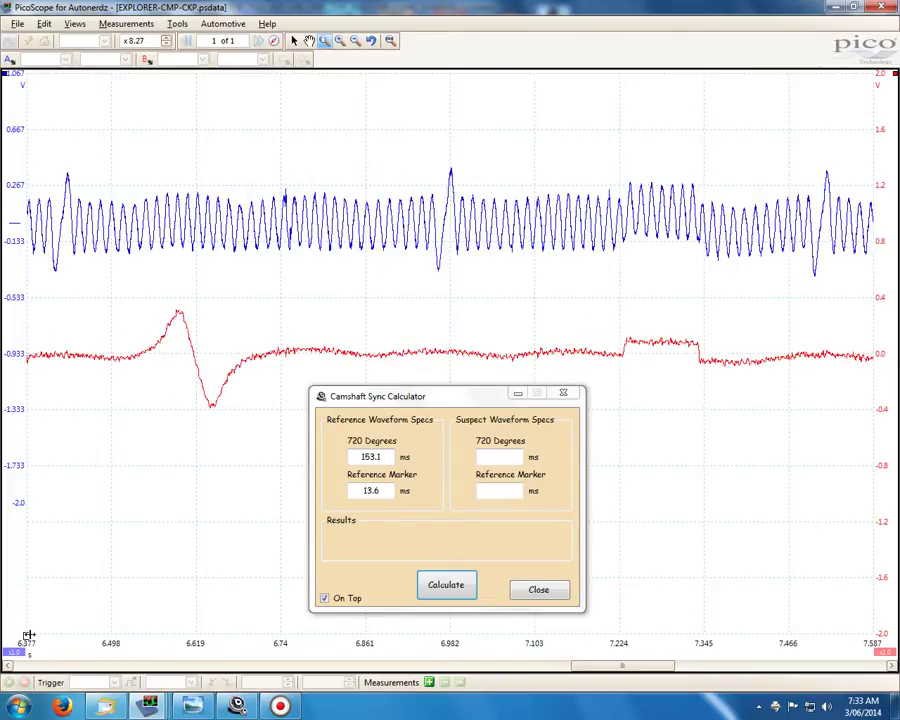
drag(28, 636, 827, 604)
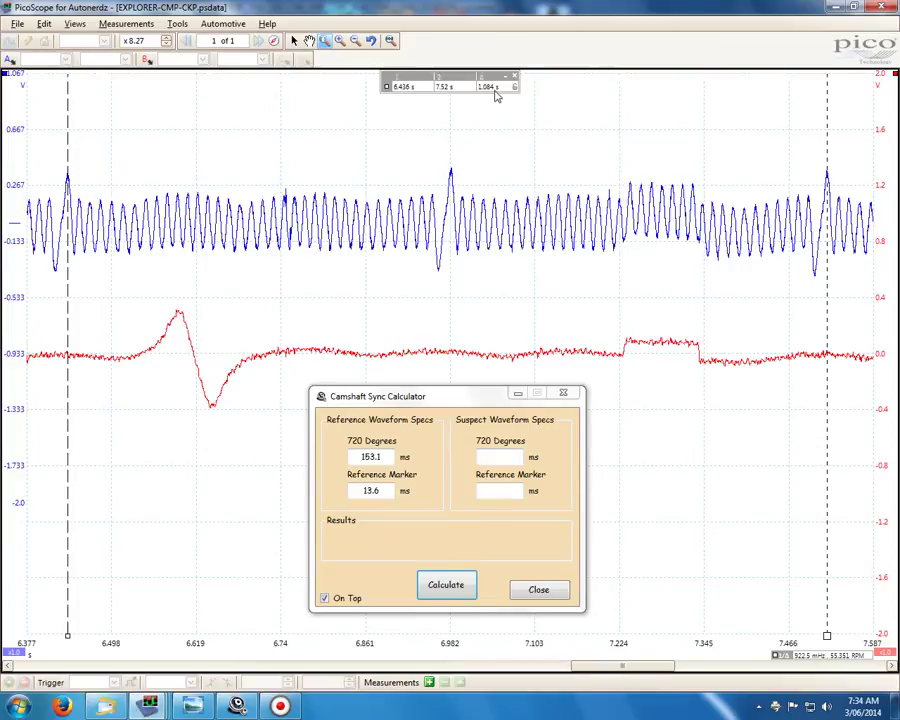
click(499, 456)
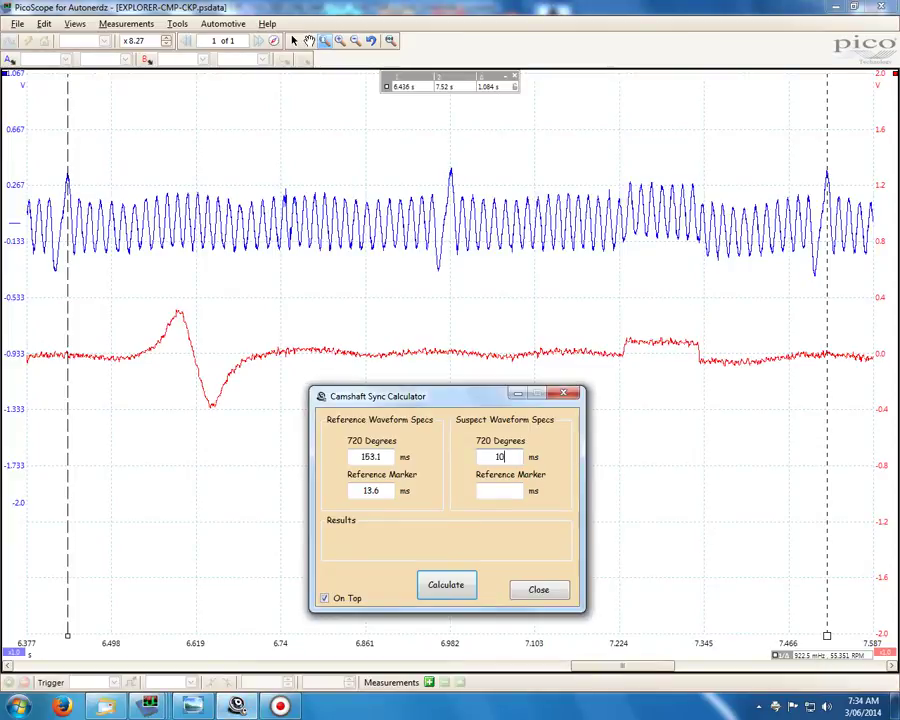
Move the second ruler to the red waveform peak and enter 159 ms as the suspect marker
drag(826, 426, 438, 470)
drag(378, 482, 179, 502)
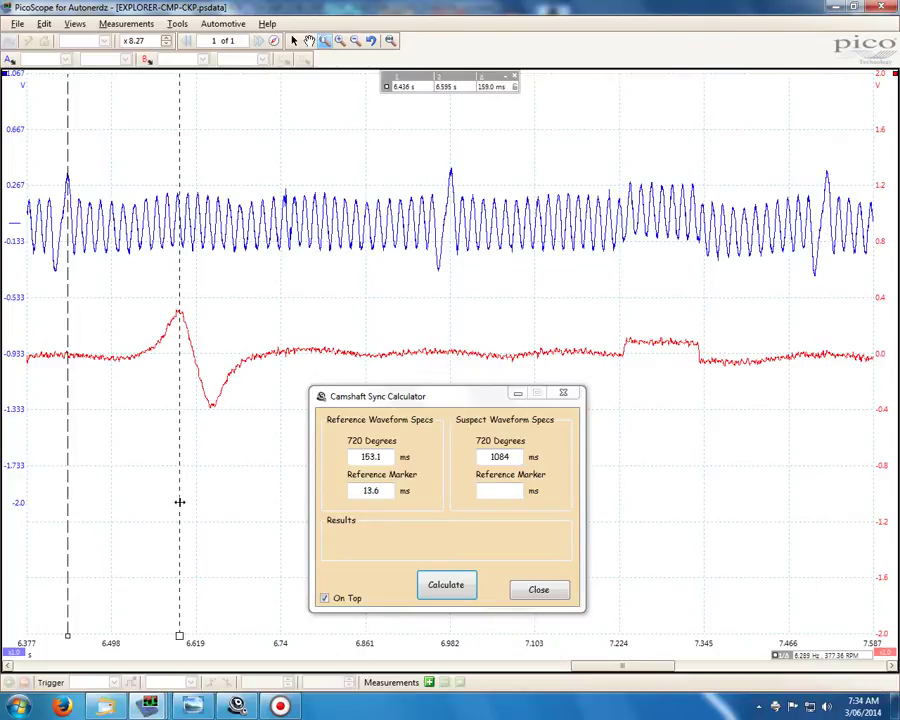
click(489, 490)
text(1)
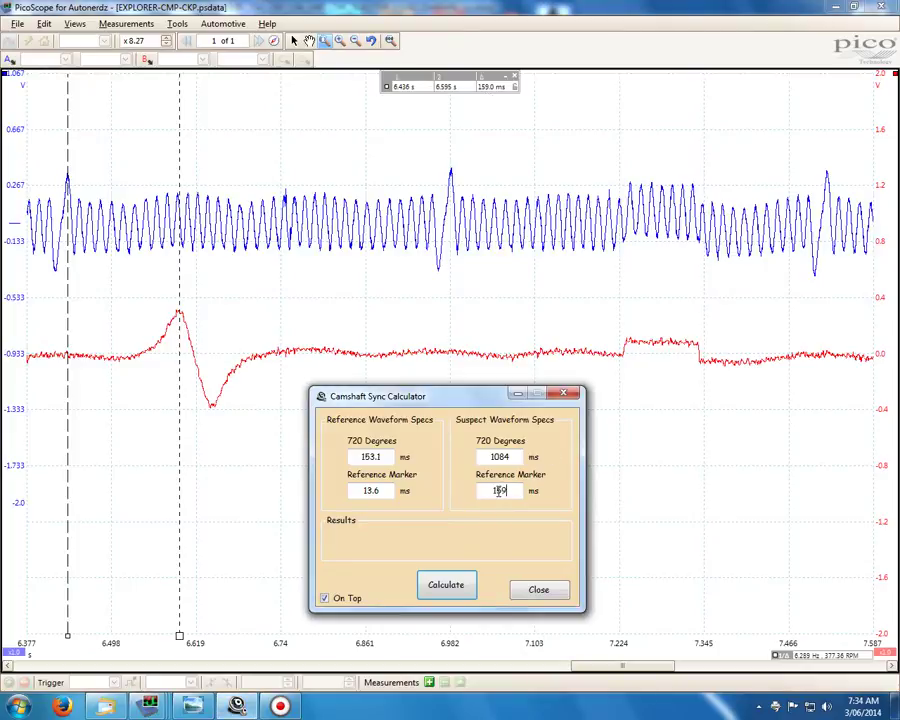
text(59)
Calculate the 41.62° out-of-sync result and inspect its breakdown, selecting the -41.62° marker difference line
click(466, 588)
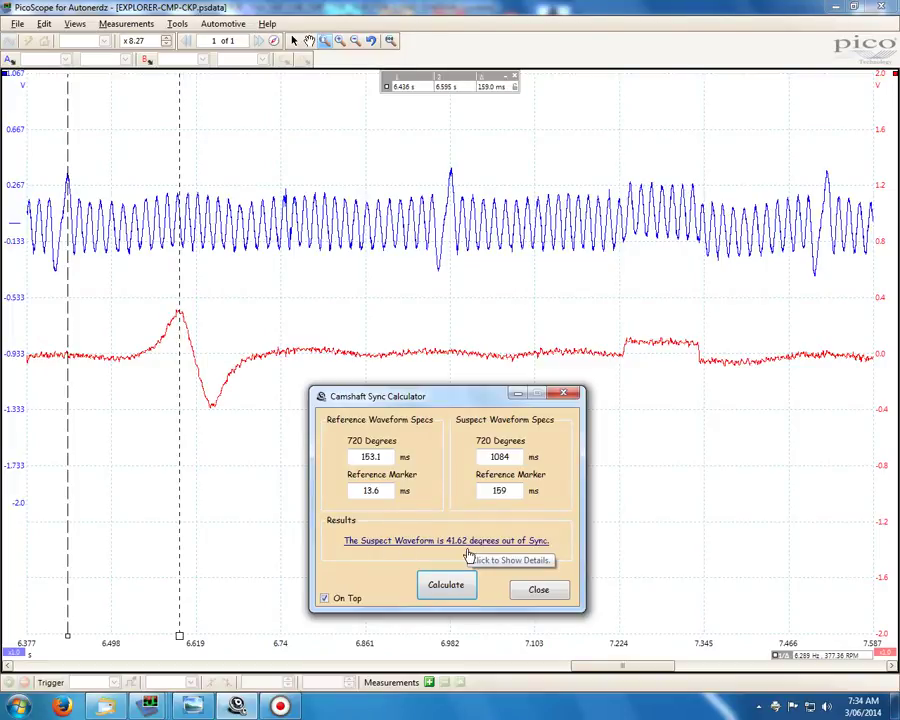
click(537, 541)
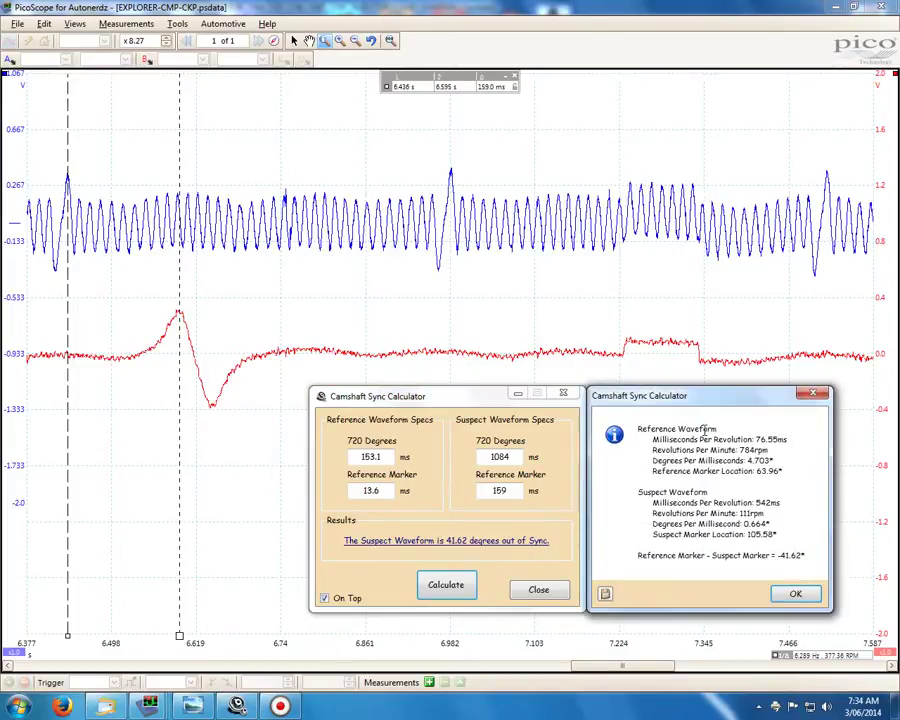
double_click(768, 450)
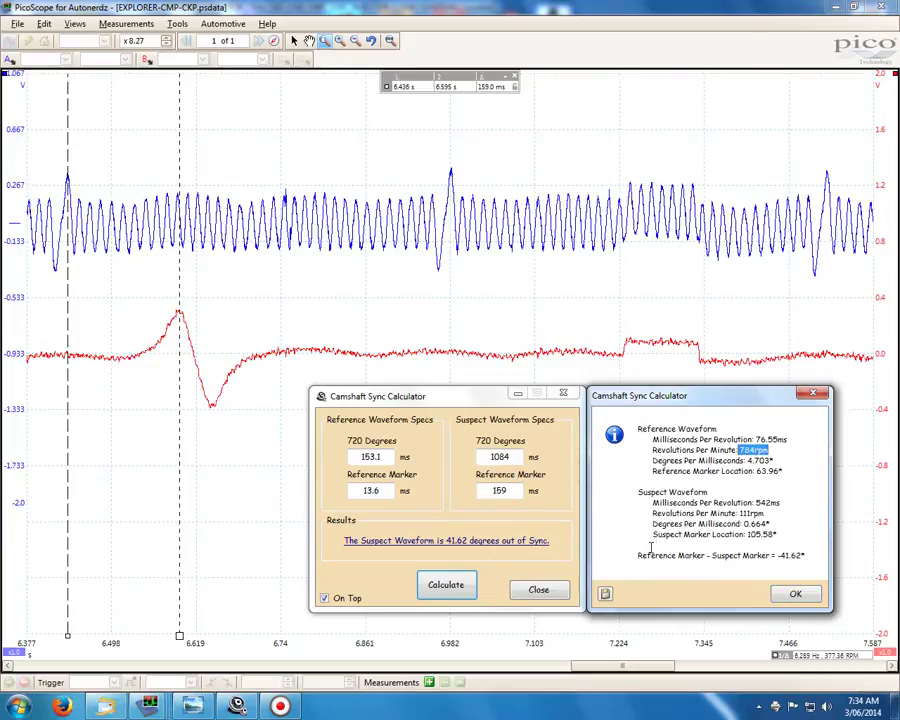
click(750, 513)
double_click(750, 513)
click(740, 523)
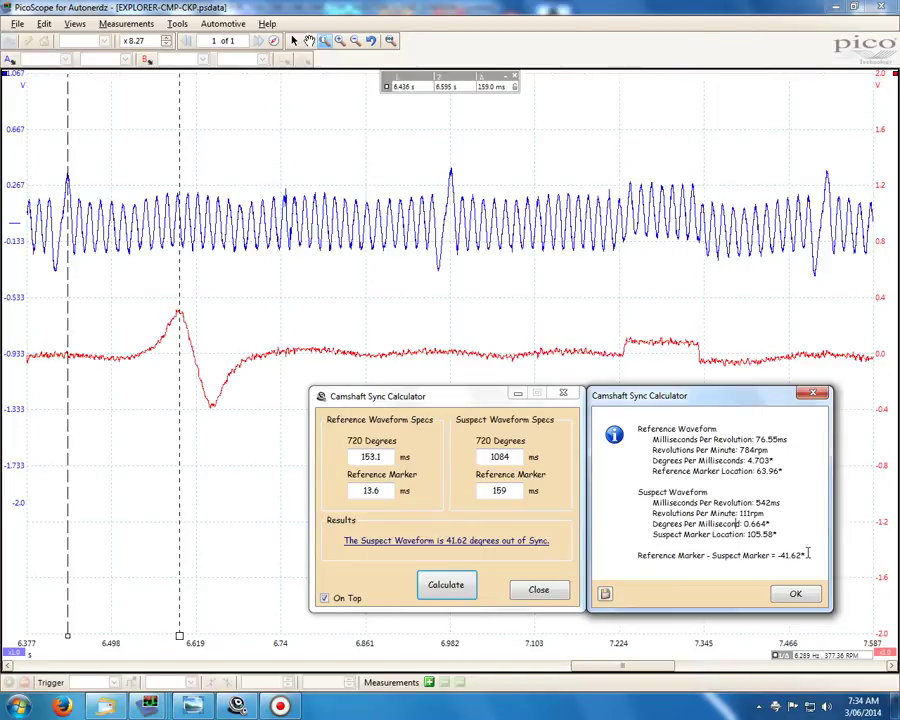
drag(808, 553, 616, 549)
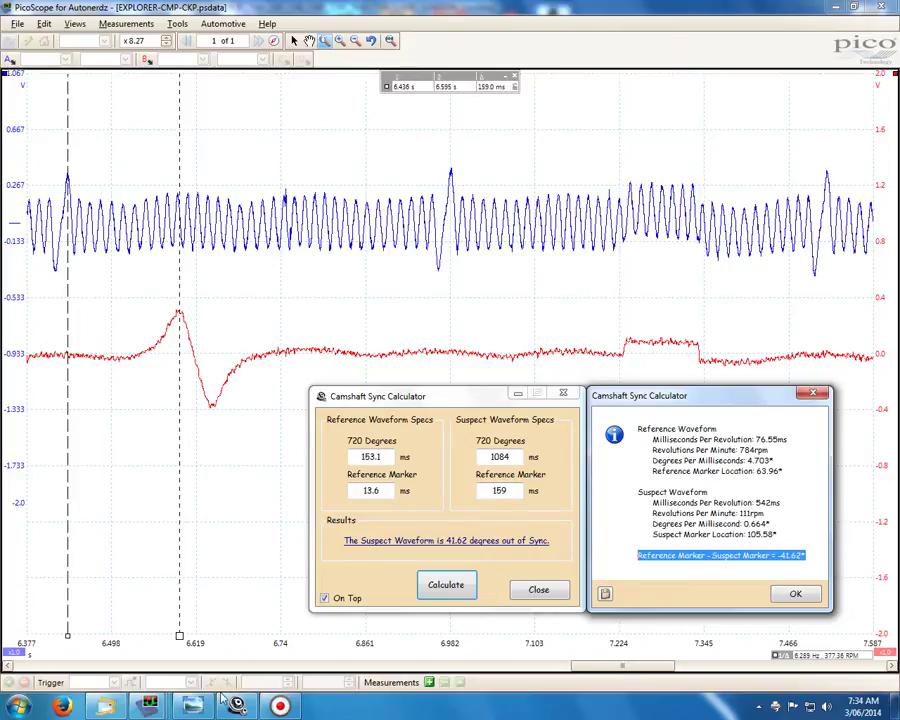
Close the sync calculator from the EXPLORER-NO-START window and return to the EXPLORER-CMP-CKP capture
mouse_move(150, 706)
click(65, 435)
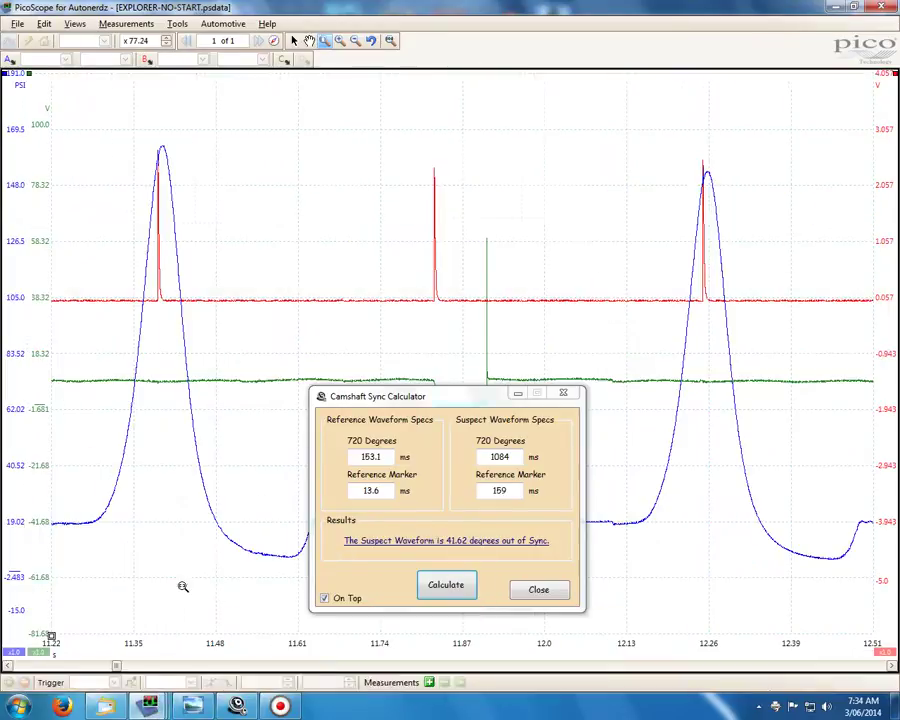
click(514, 393)
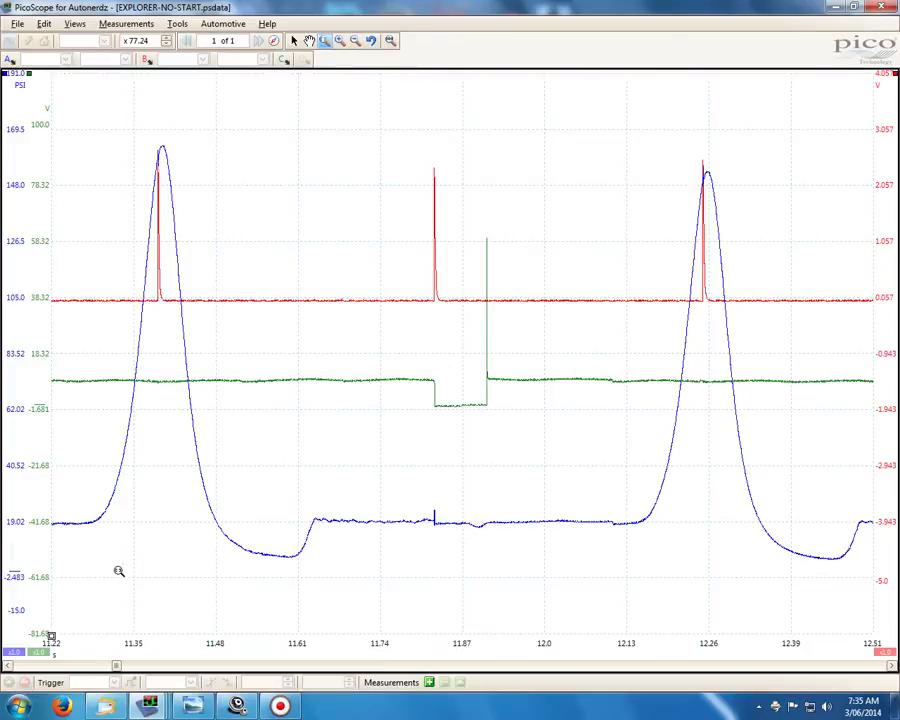
mouse_move(152, 706)
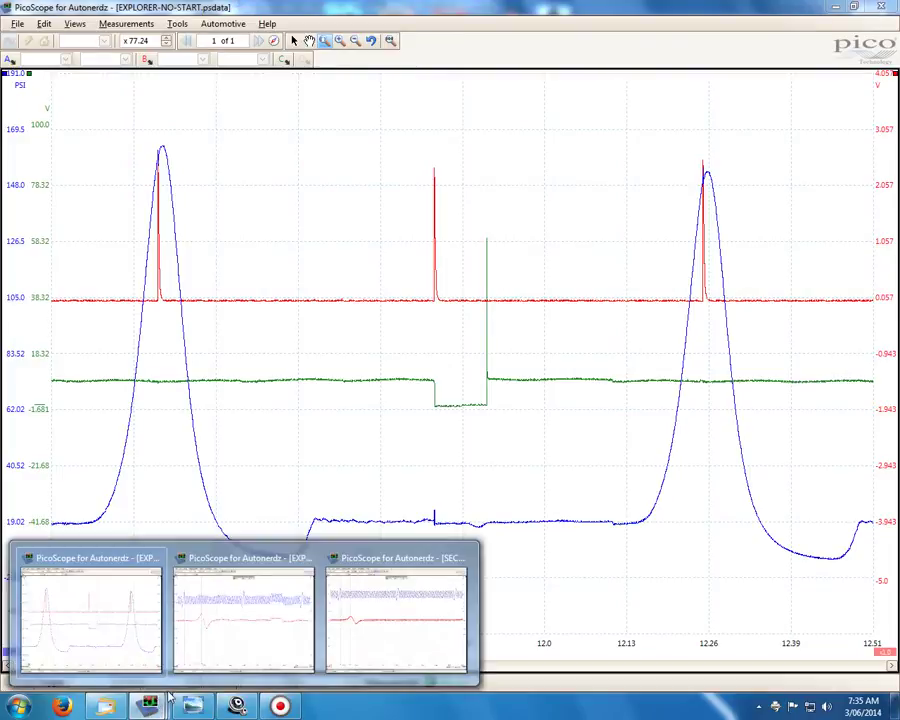
click(297, 641)
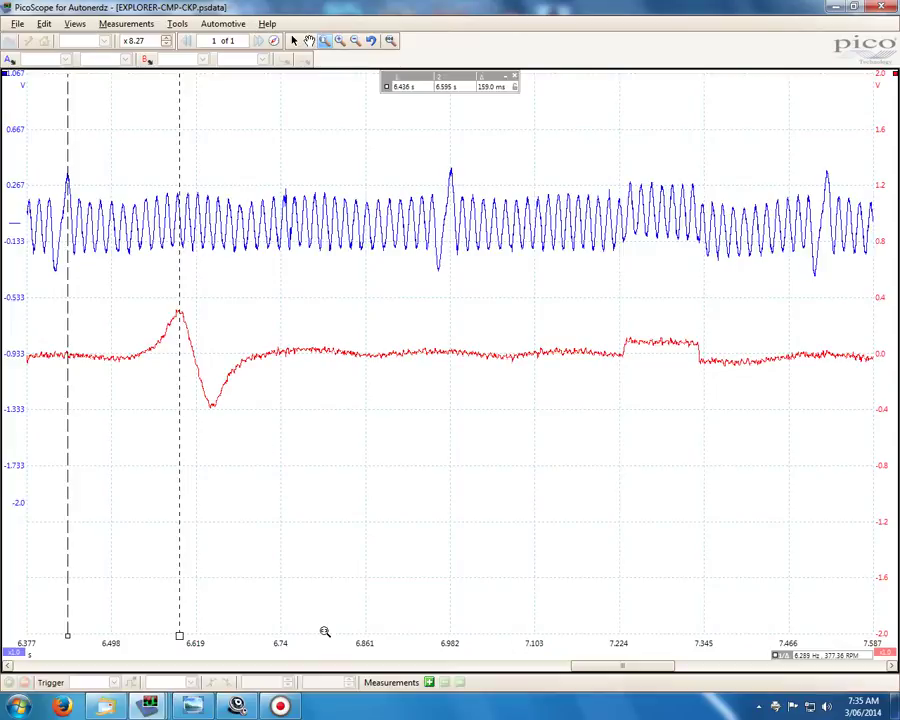
mouse_move(287, 708)
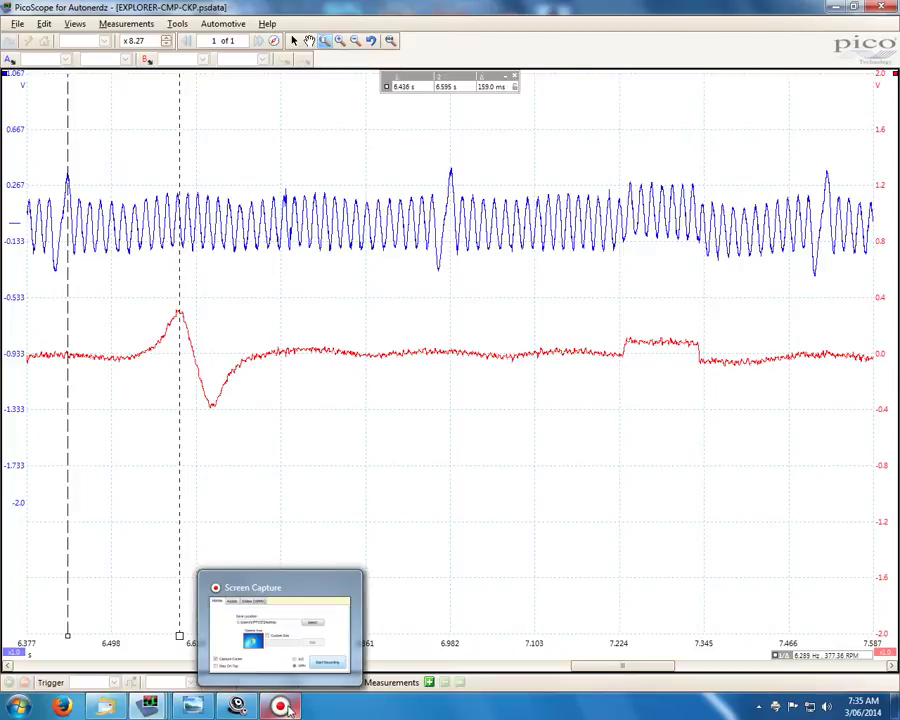